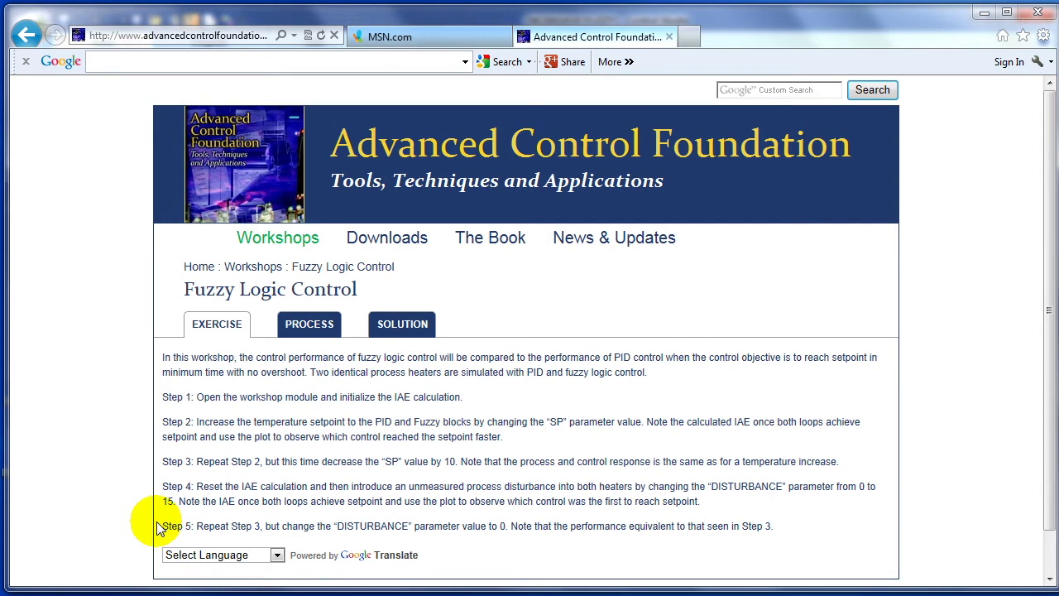
Open the process description of the Fuzzy Logic Control workshop and review the fuzzy logic and PID heater diagrams
left_click(303, 327)
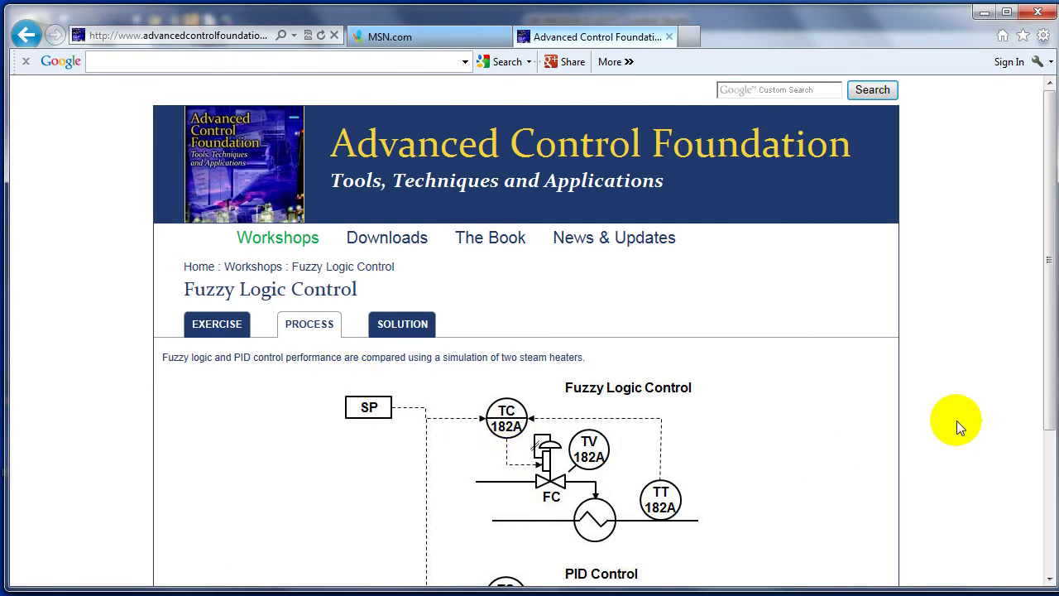
left_click_drag(1045, 406, 1047, 519)
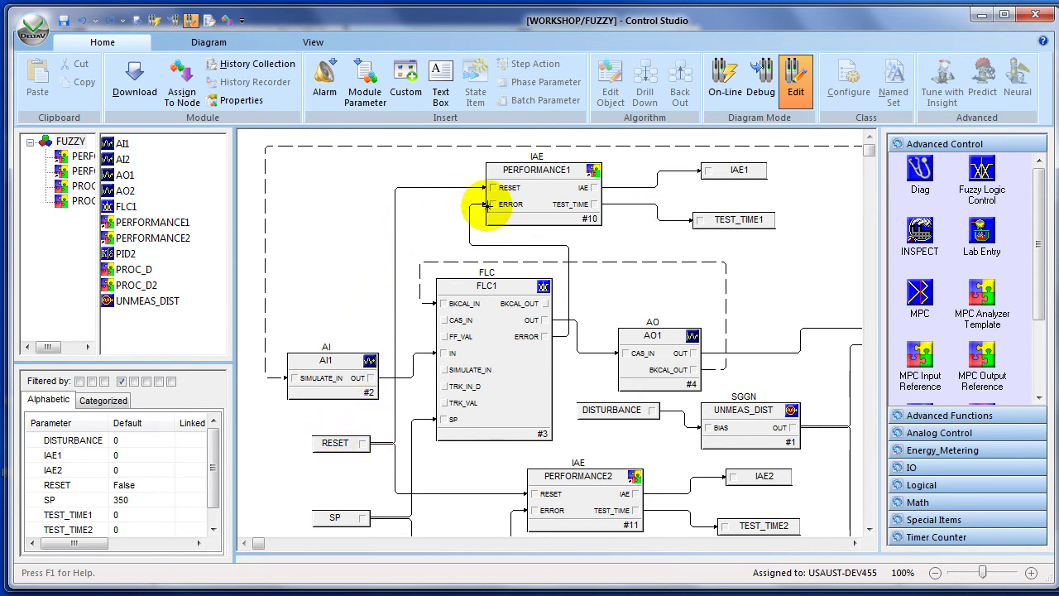
Examine the FUZZY module in Control Studio, covering the FLC1 and PID2 loops, their SP, RESET and DISTURBANCE inputs, and the process simulation blocks
left_click_drag(870, 147, 884, 335)
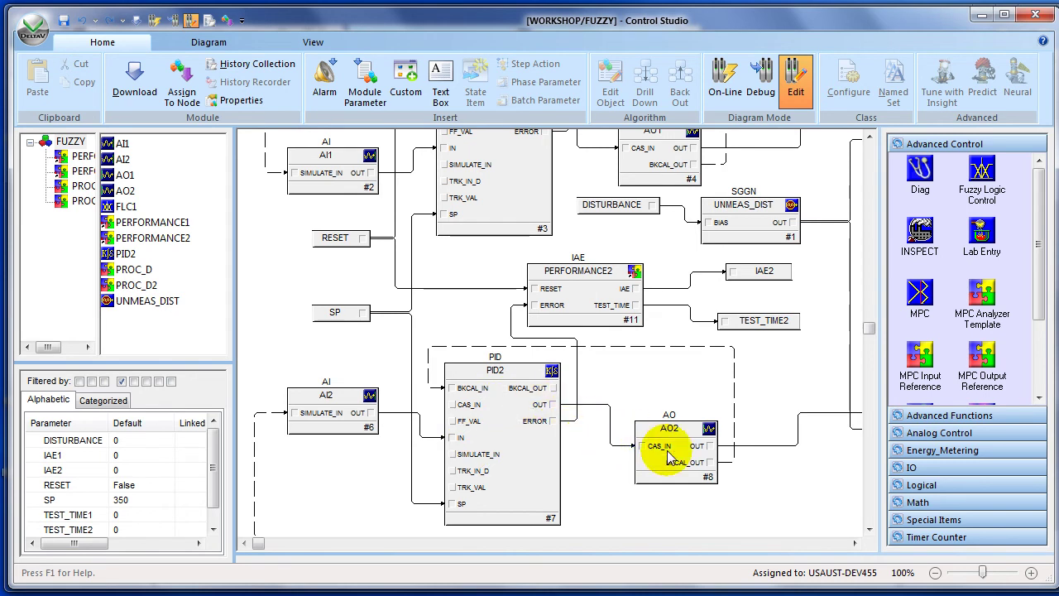
left_click(362, 312)
left_click(439, 215)
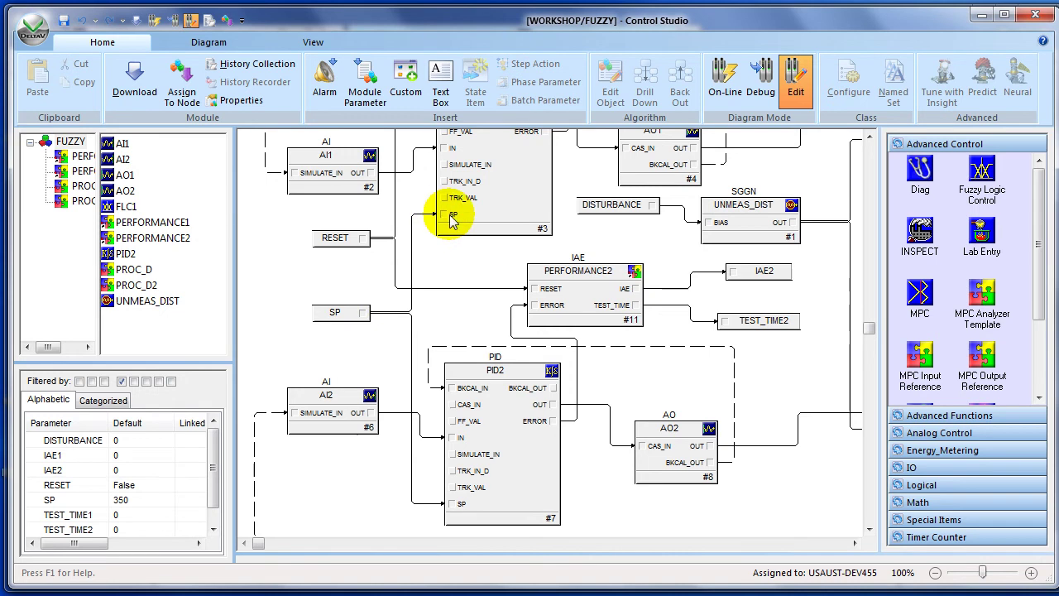
left_click(443, 502)
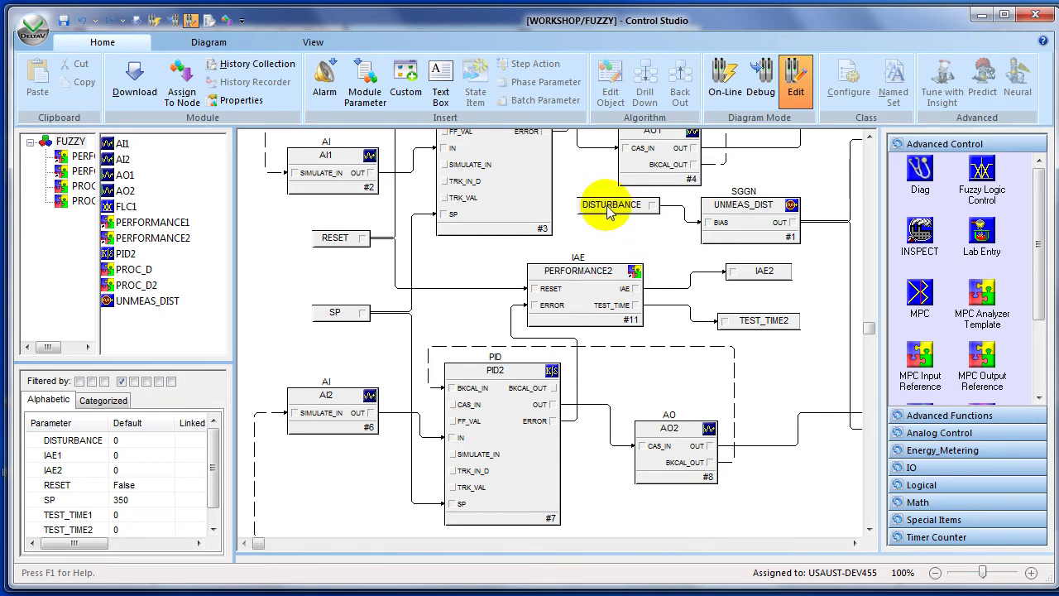
left_click(854, 542)
left_click(854, 542)
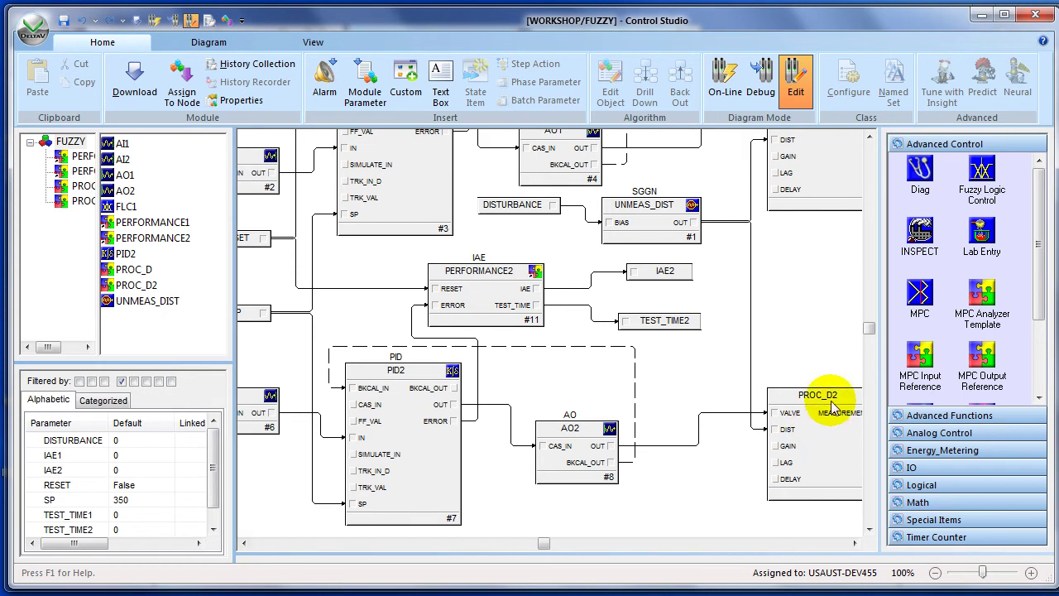
left_click(868, 331)
left_click_drag(868, 331, 872, 302)
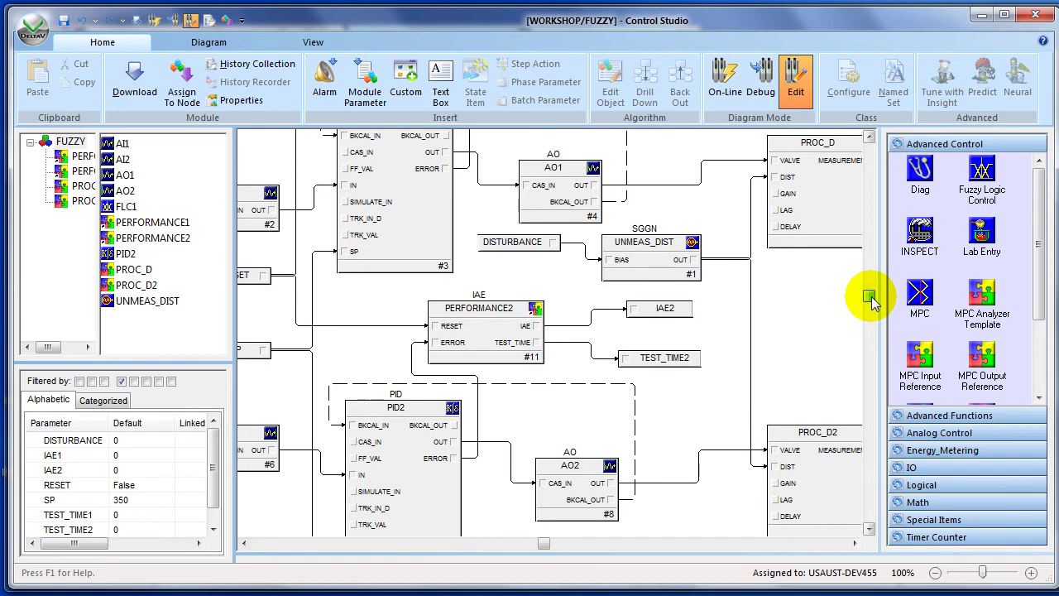
left_click(322, 543)
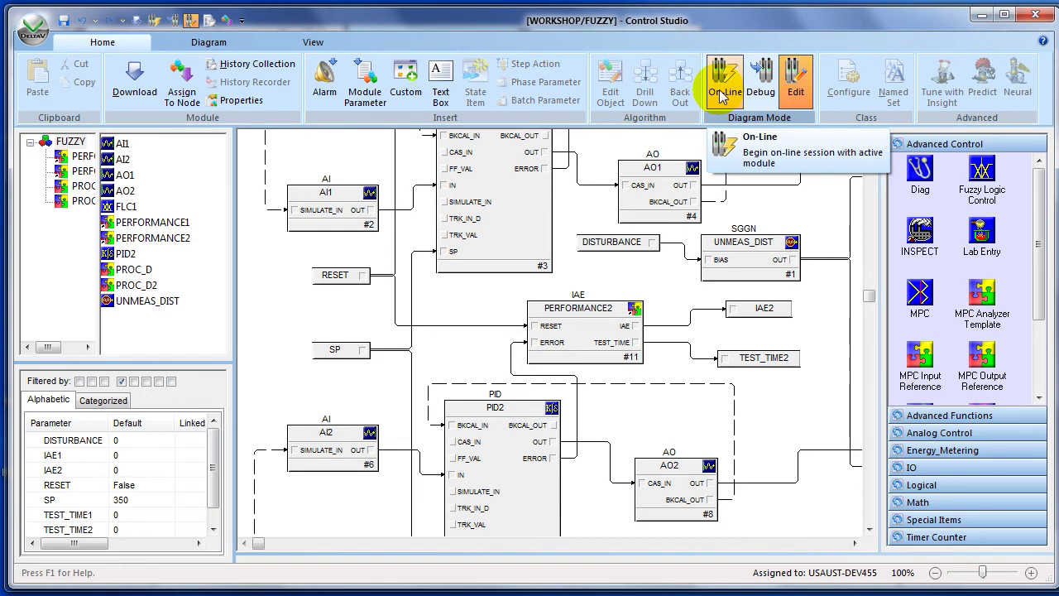
Start an on-line session for the FUZZY module and inspect the live values of both control loops
left_click(721, 95)
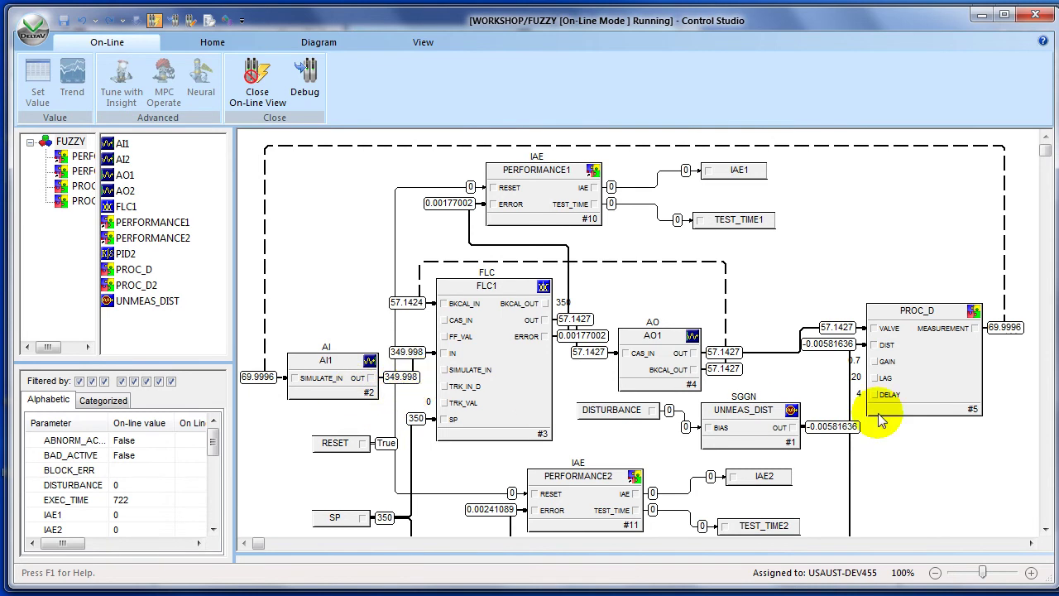
left_click_drag(1045, 149, 1049, 324)
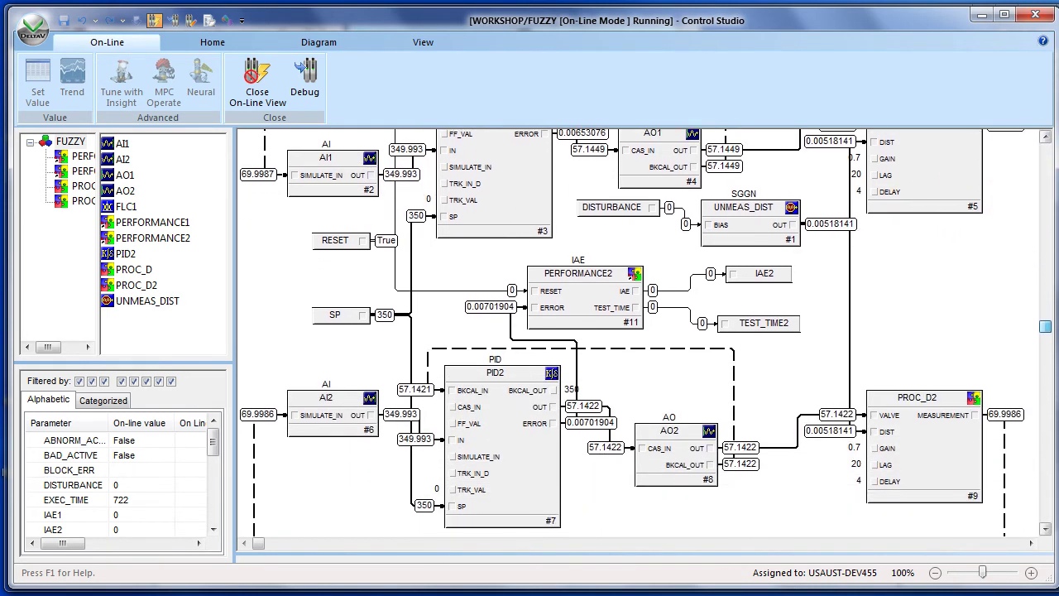
left_click_drag(1044, 326, 1044, 238)
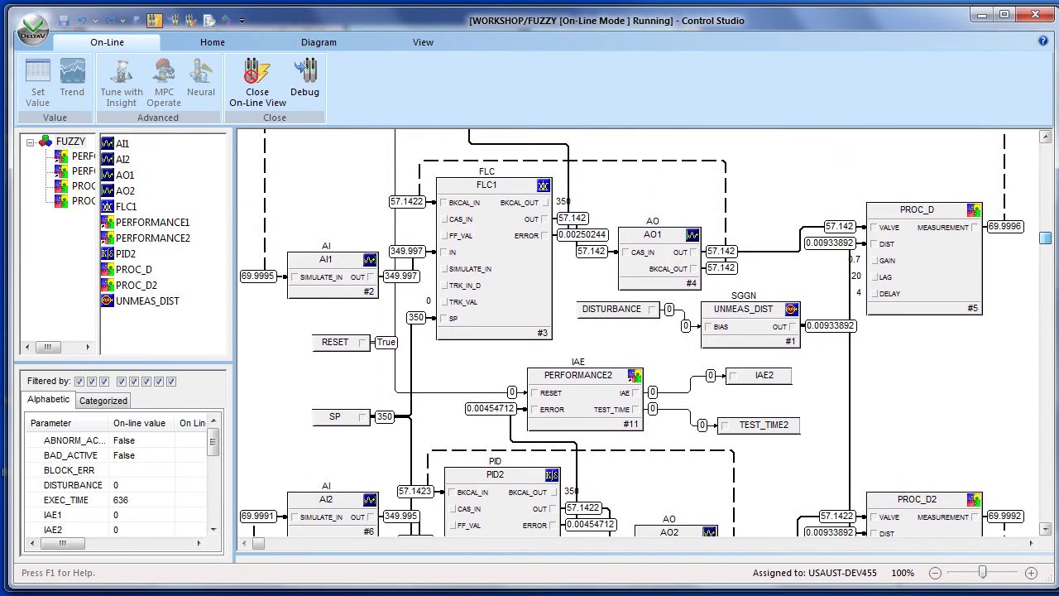
left_click_drag(1045, 237, 1039, 180)
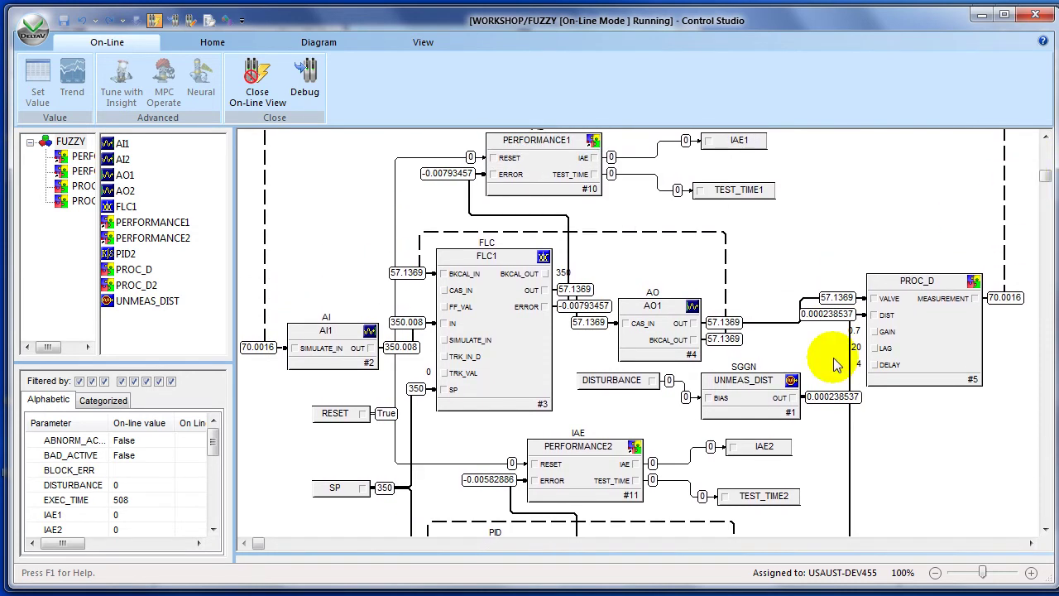
Set the RESET parameter to False to start the IAE calculation
double_click(339, 420)
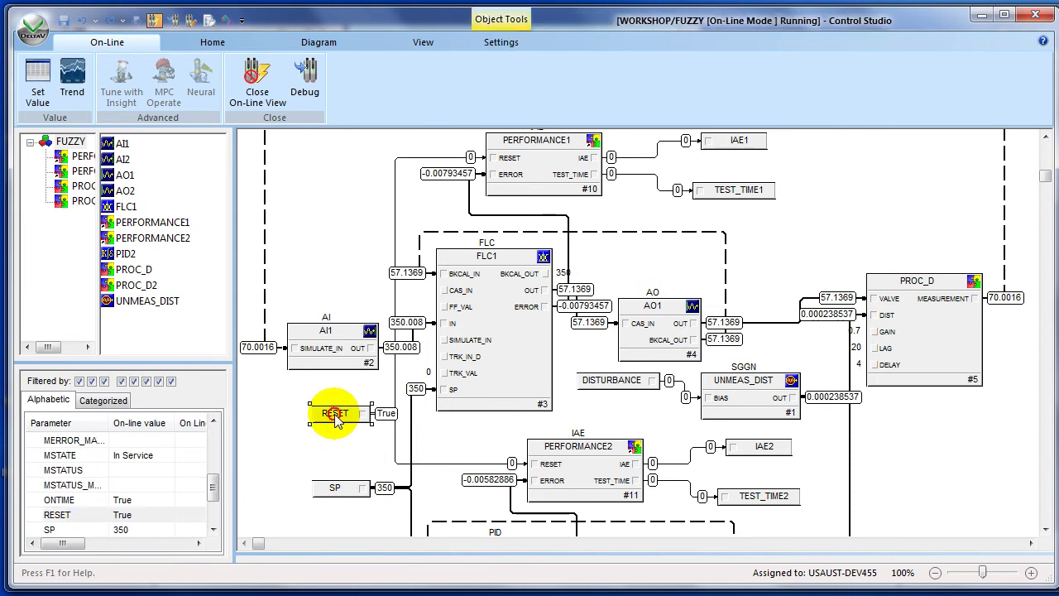
left_click(444, 434)
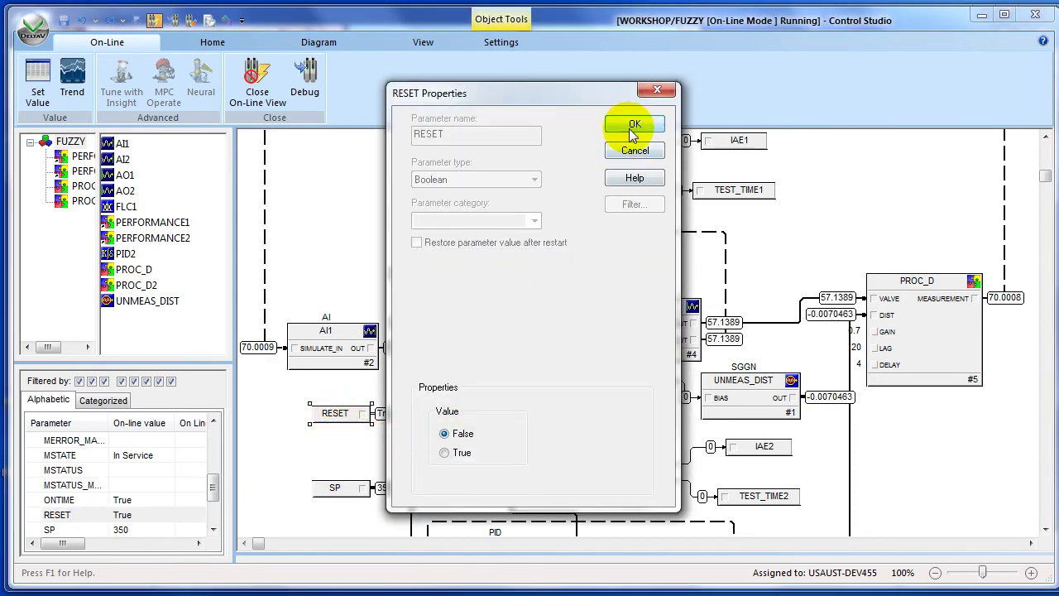
left_click(635, 123)
Set the shared SP parameter to 400 for the fuzzy logic and PID loops
double_click(350, 494)
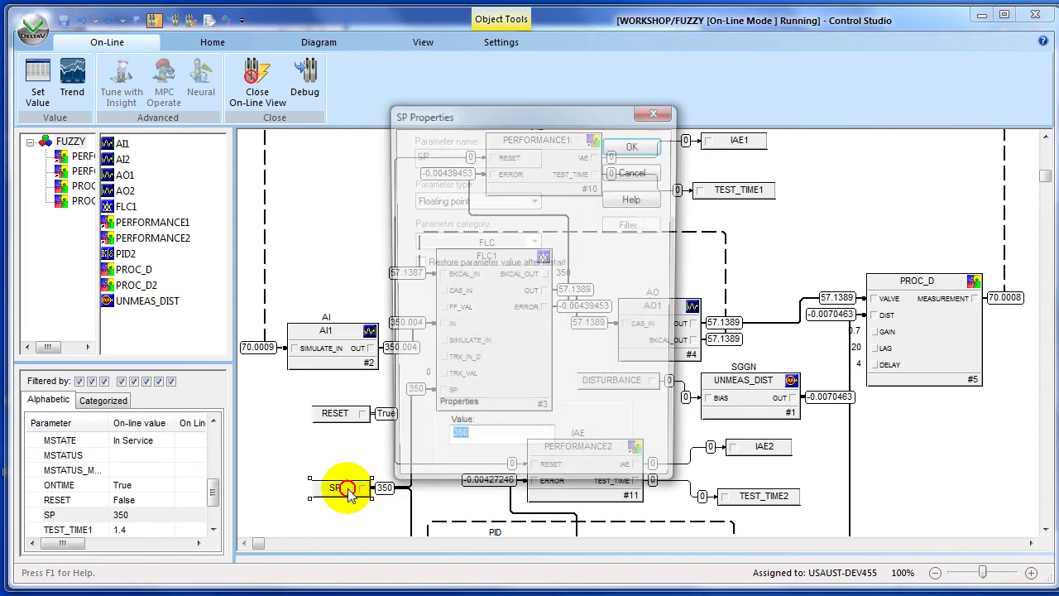
type("400")
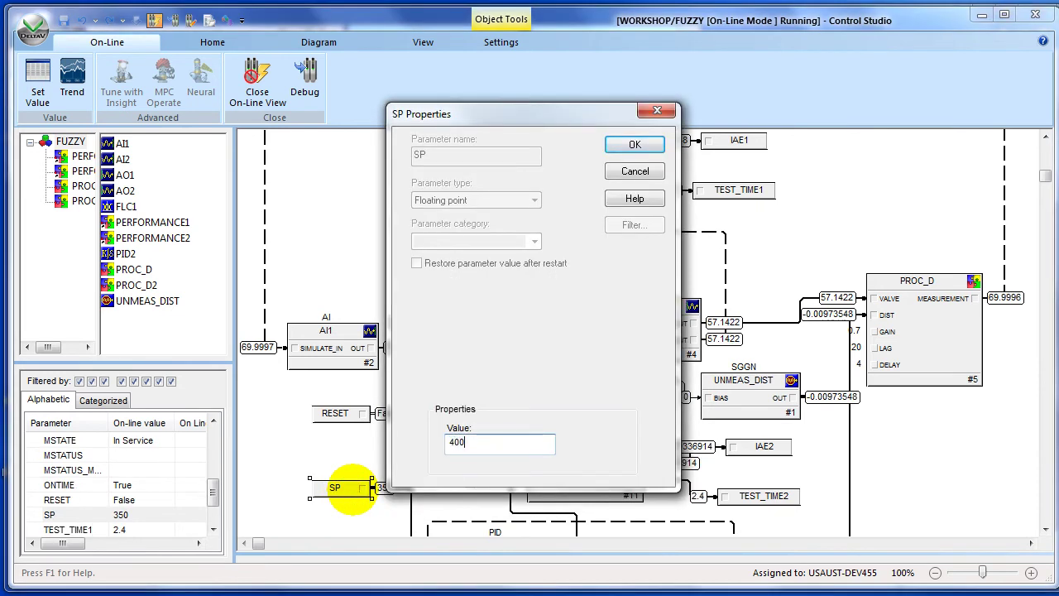
key("Return")
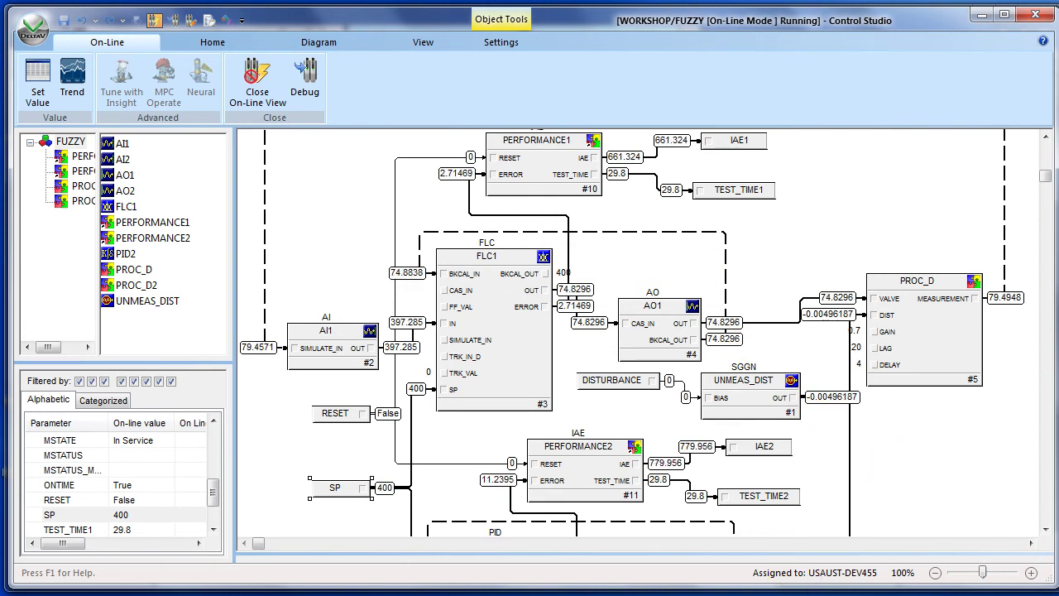
Compare the fuzzy logic and PID setpoint responses in the Process History View trends and check the IAE values in Control Studio
key("alt+Tab")
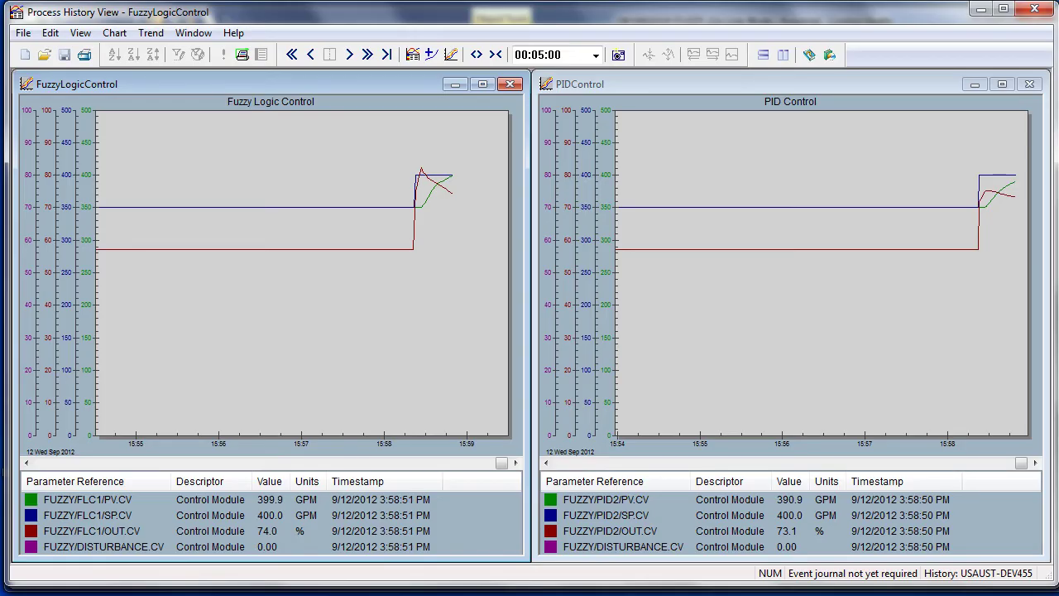
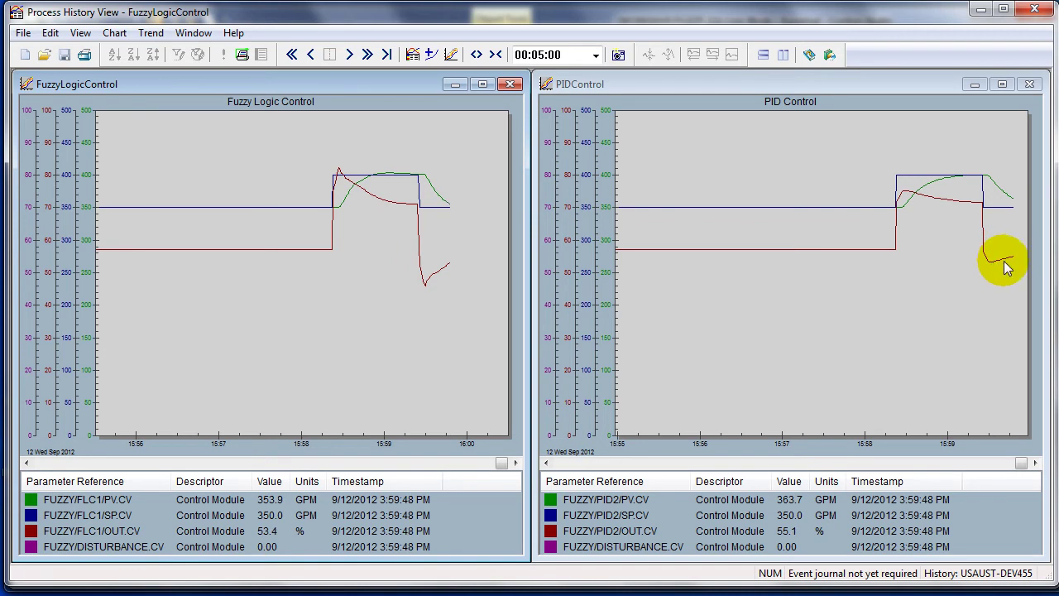
mouse_move(986, 183)
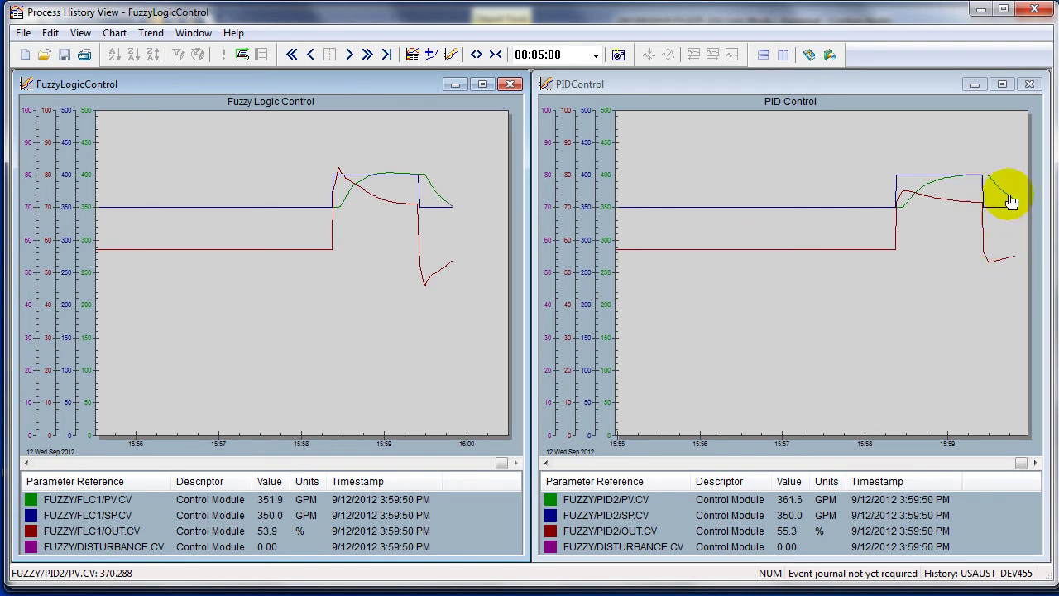
mouse_move(436, 199)
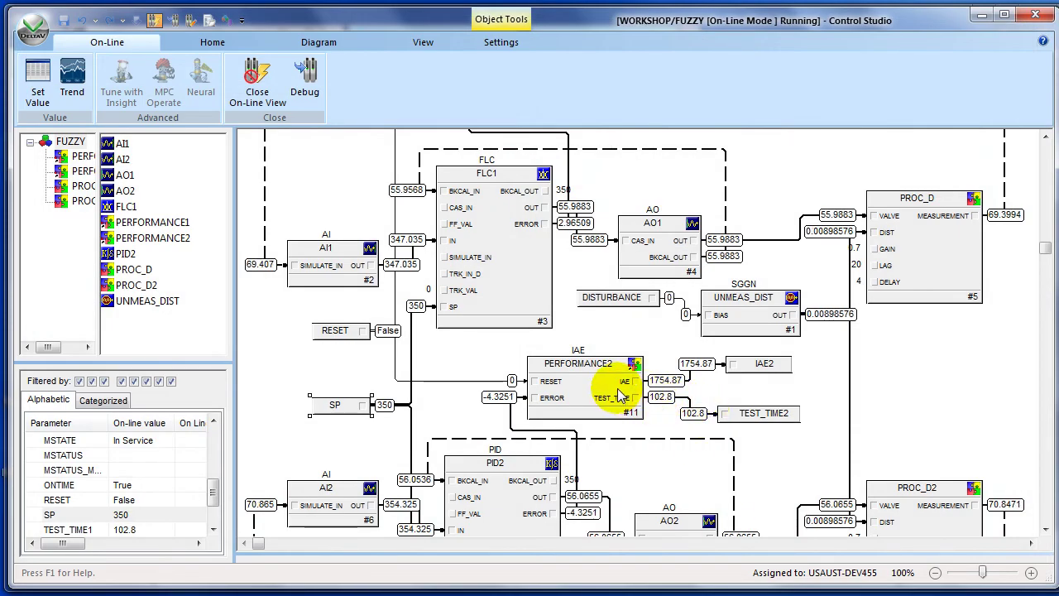
left_click_drag(1044, 246, 1031, 180)
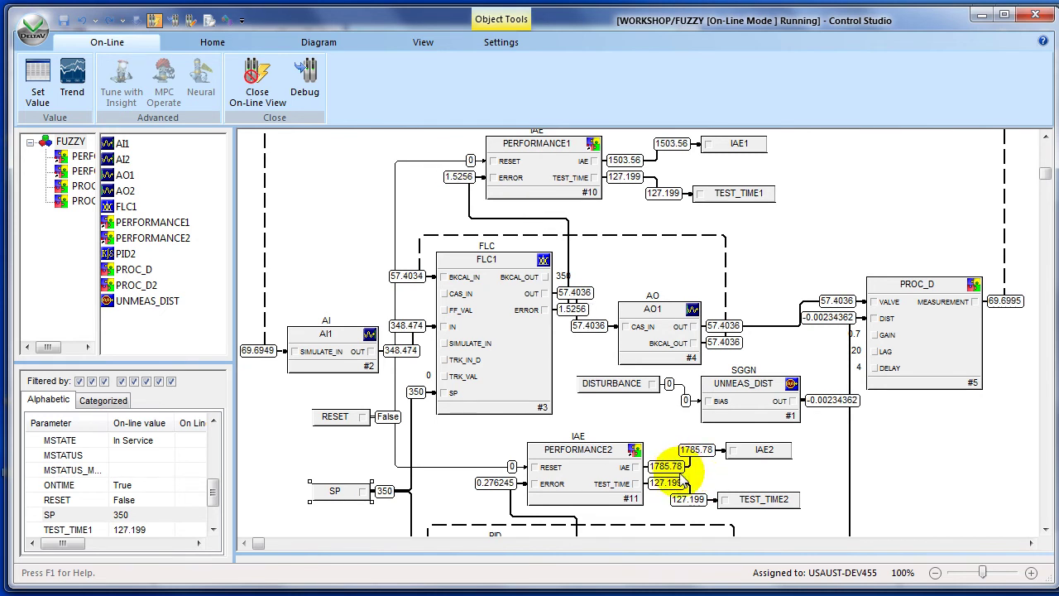
Reinitialize the IAE calculation by setting the RESET parameter to True and back to False
double_click(335, 419)
left_click(444, 453)
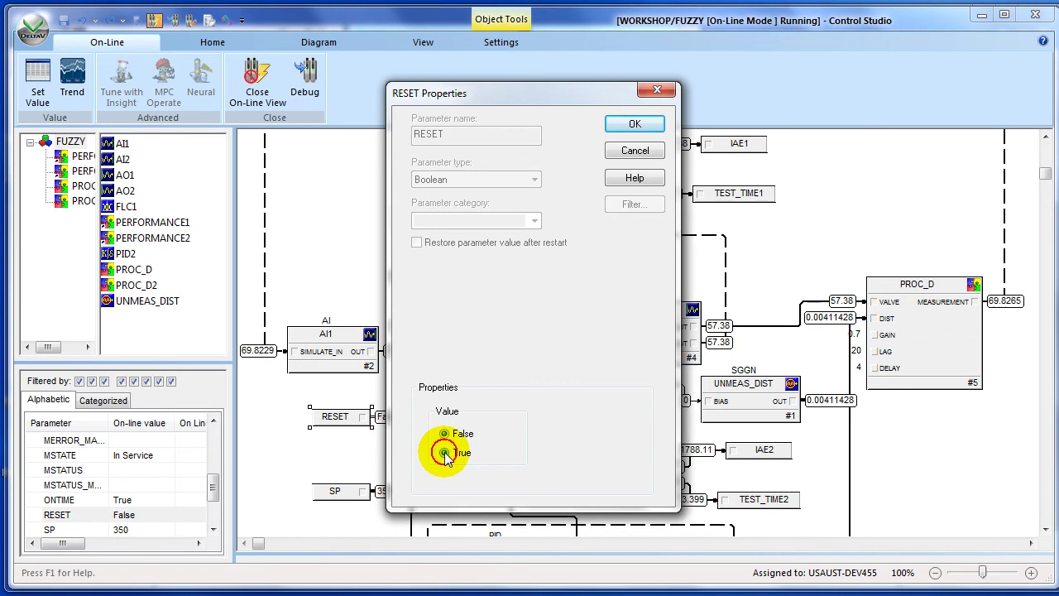
left_click(617, 124)
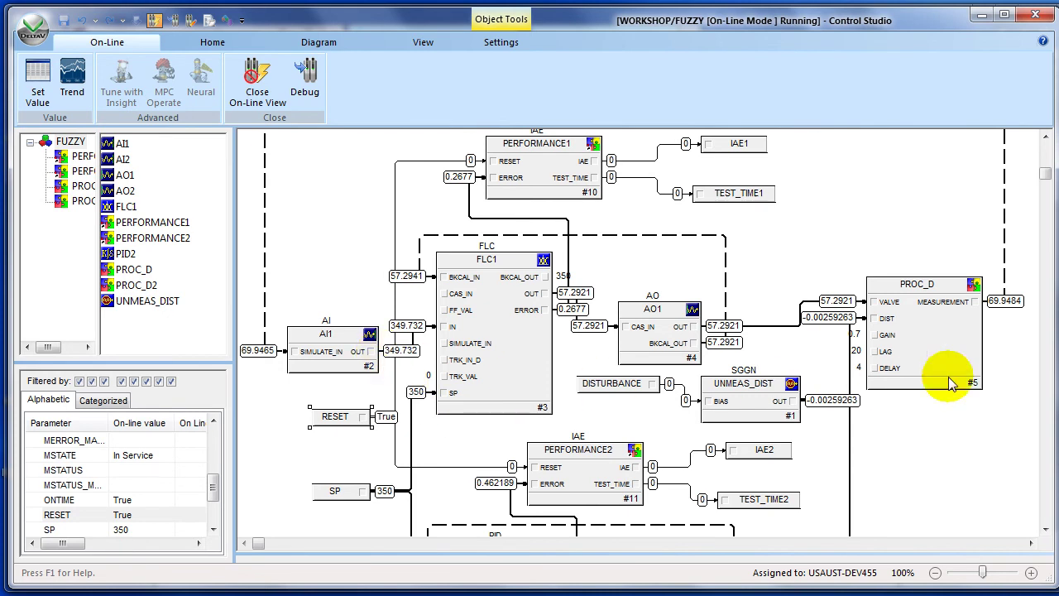
mouse_move(1047, 177)
left_mouse_down()
mouse_move(1045, 277)
mouse_move(1046, 189)
left_mouse_up()
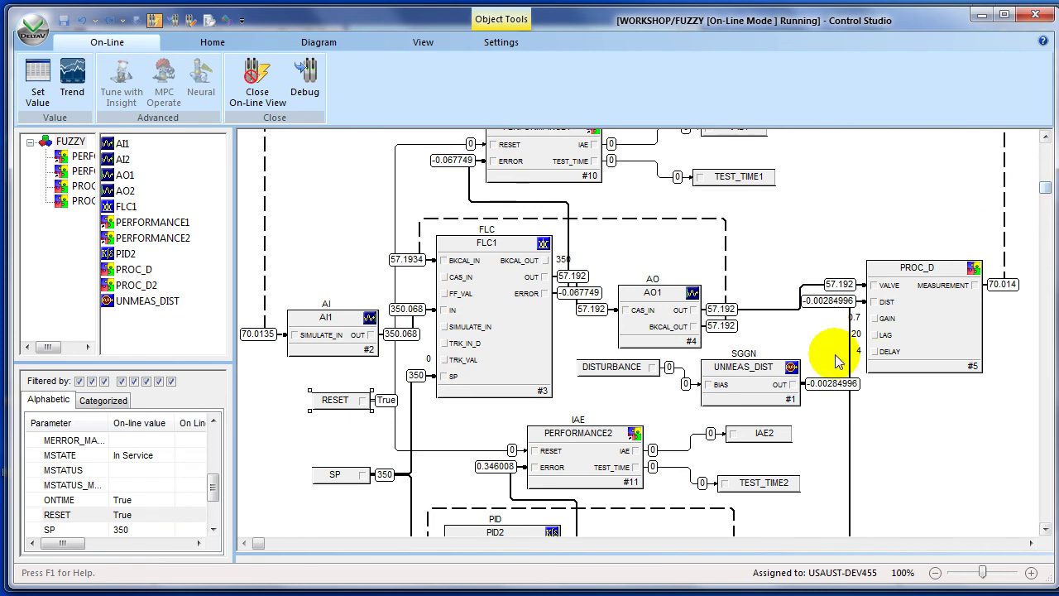
double_click(346, 405)
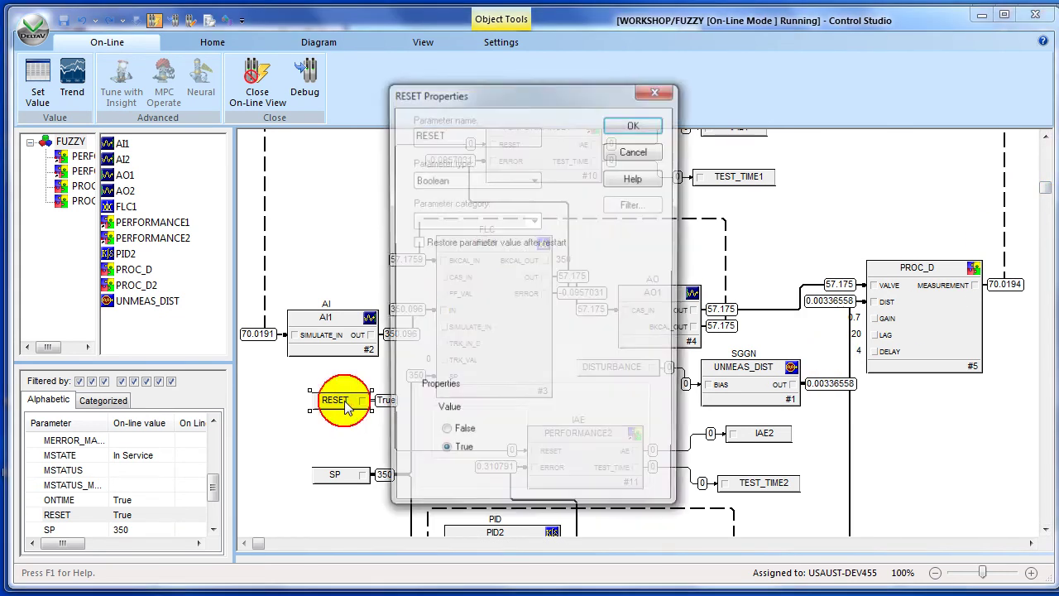
left_click(445, 434)
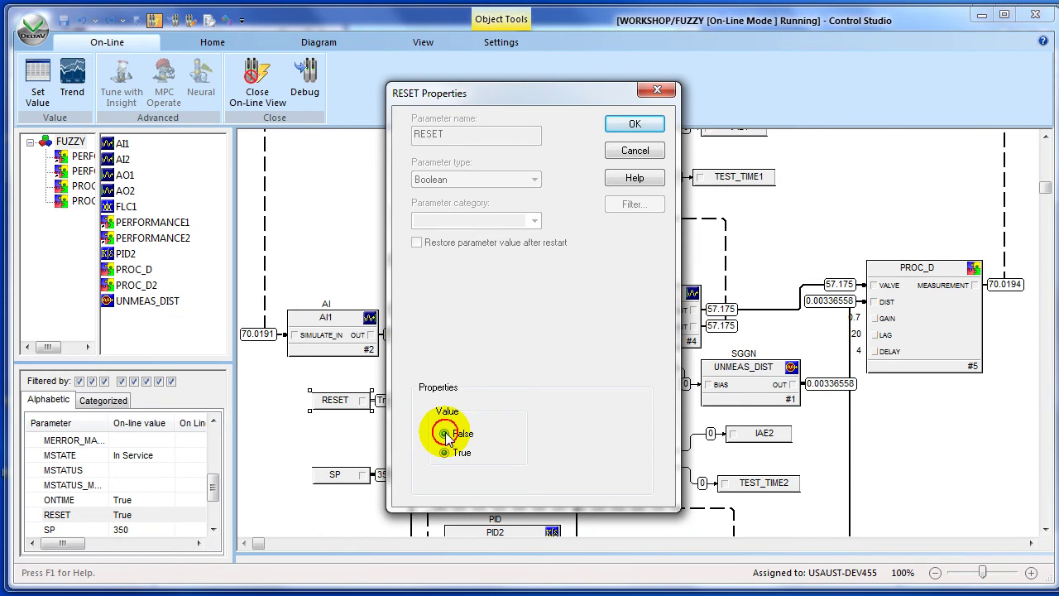
left_click(631, 125)
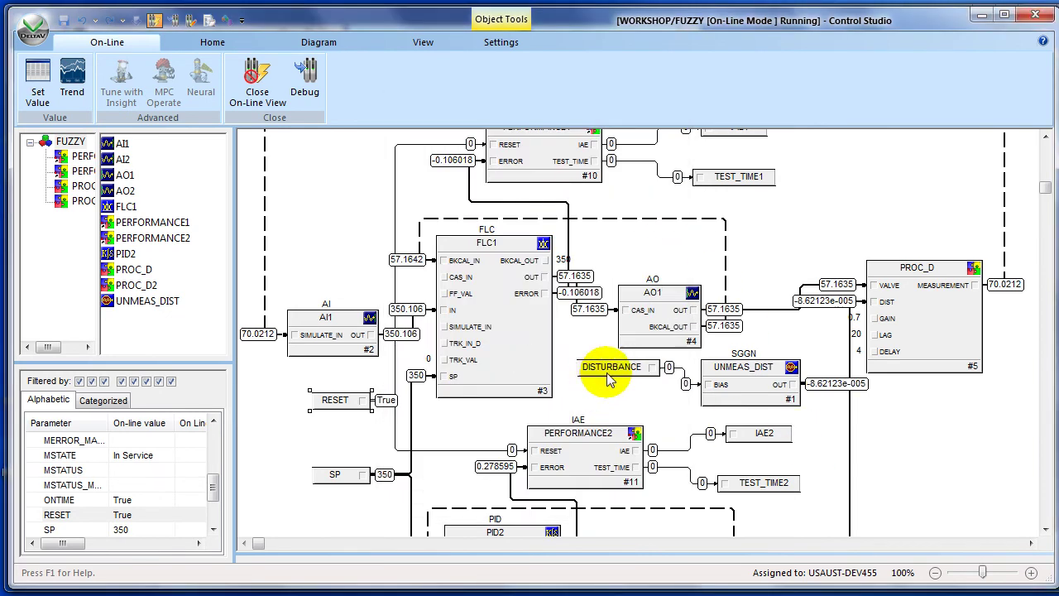
Introduce an unmeasured process disturbance into both heaters by setting the DISTURBANCE parameter to 15
double_click(610, 367)
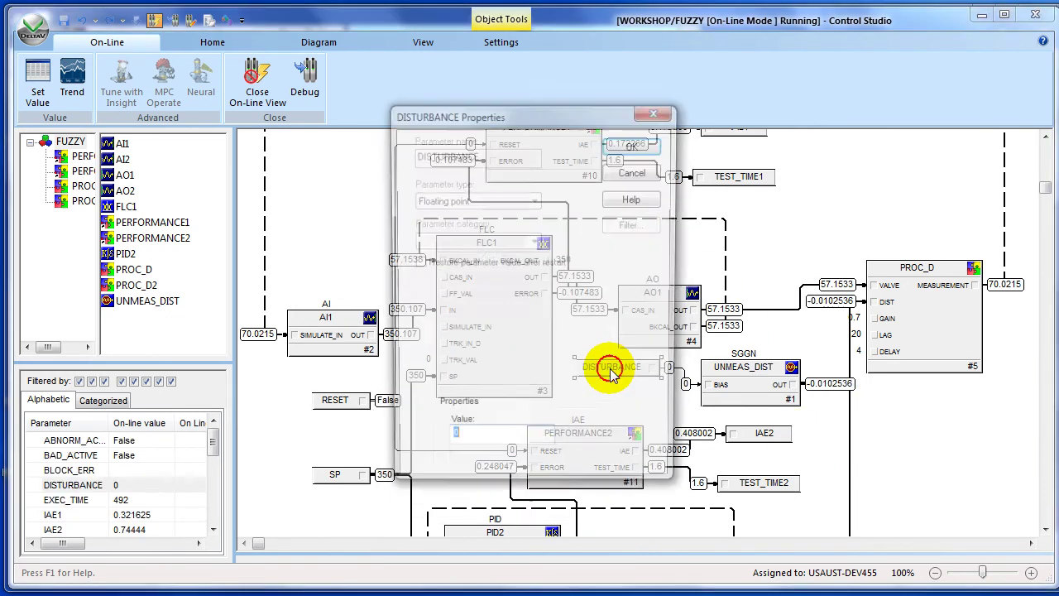
type("15")
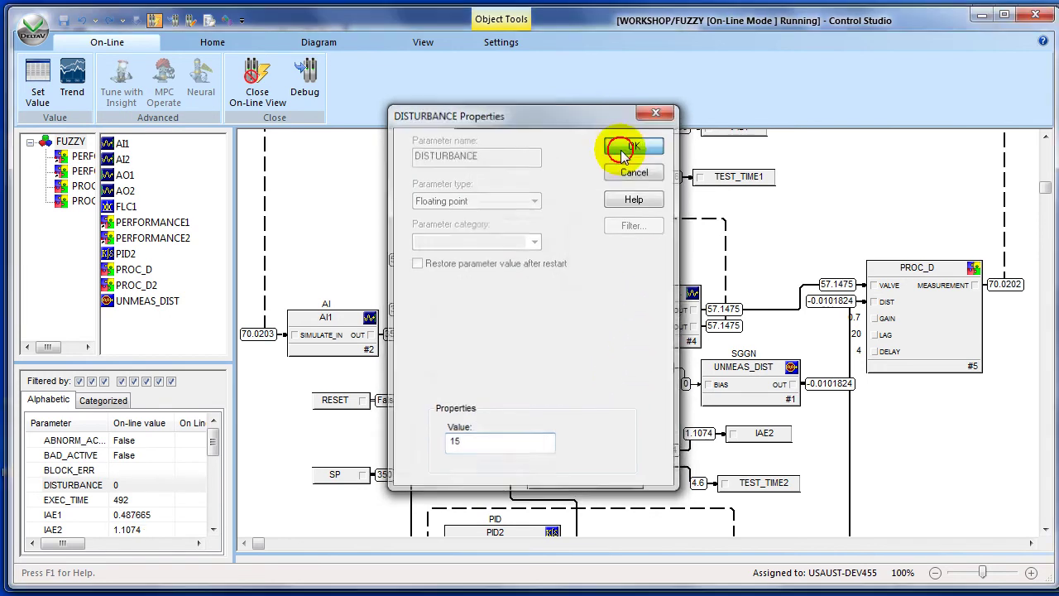
left_click(616, 144)
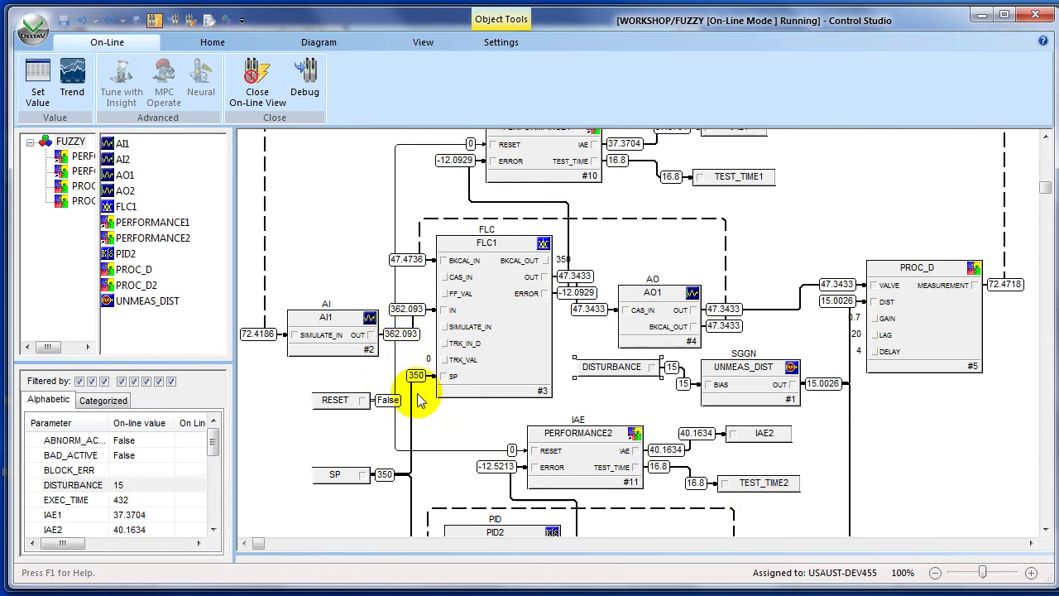
Compare how both loops respond to the disturbance, using the Process History View trends and the IAE1 and IAE2 values in Control Studio
left_click_drag(1044, 194, 1044, 297)
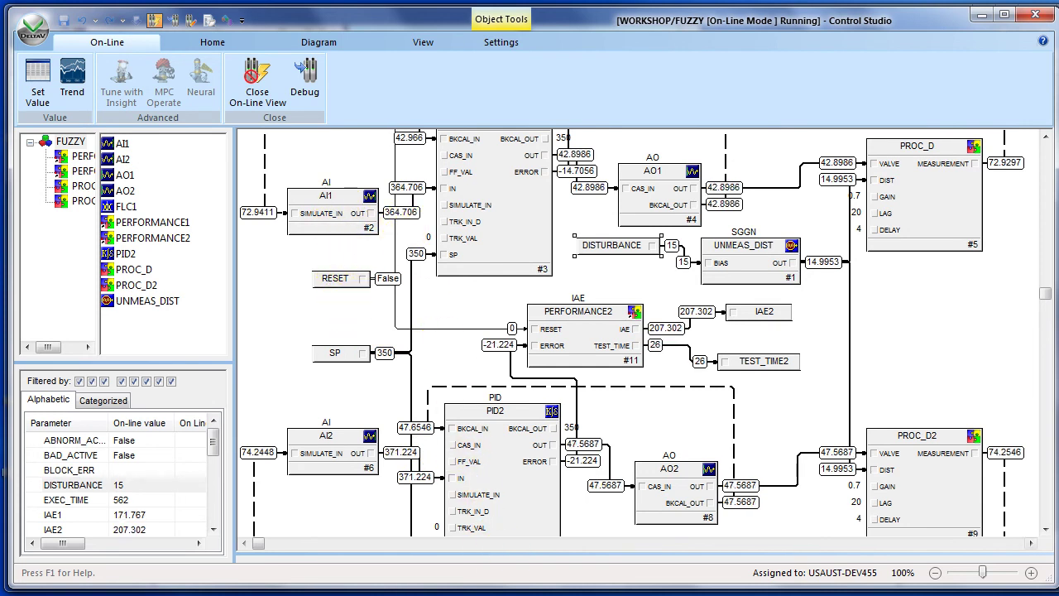
key("alt+Tab")
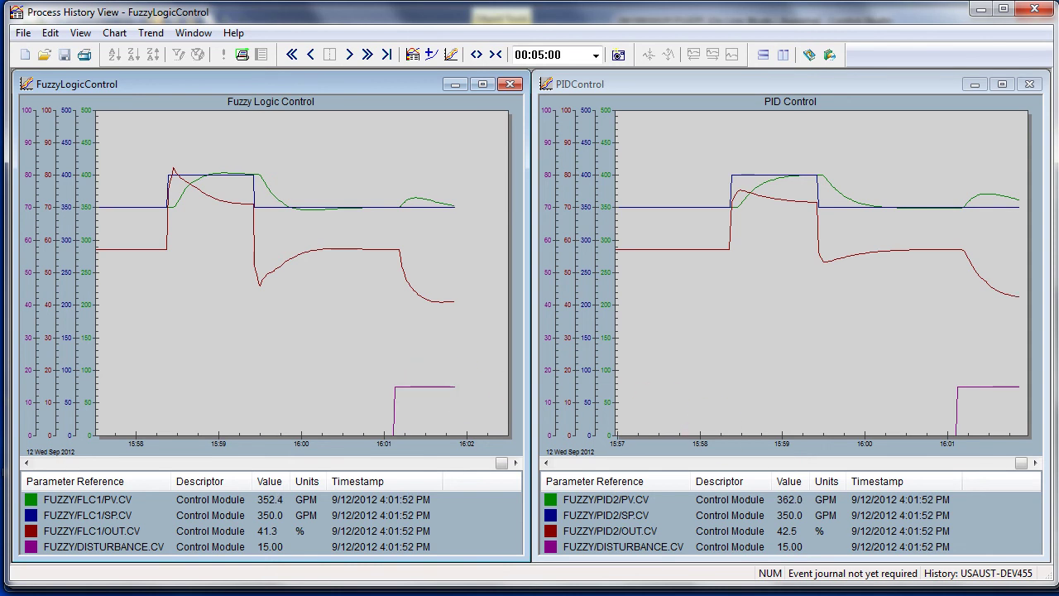
key("alt+Tab")
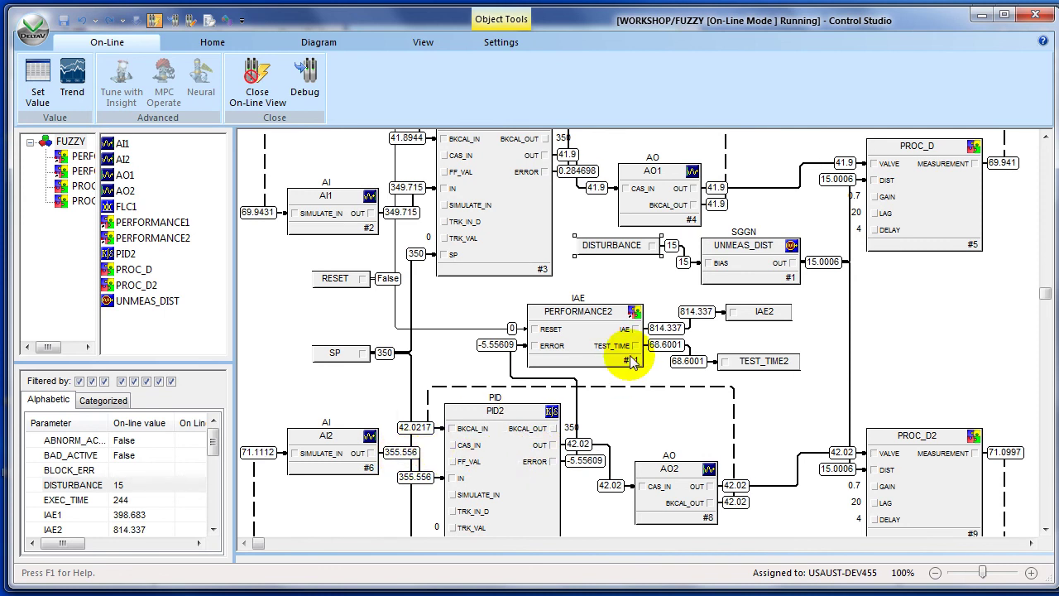
left_click_drag(1046, 296, 1020, 177)
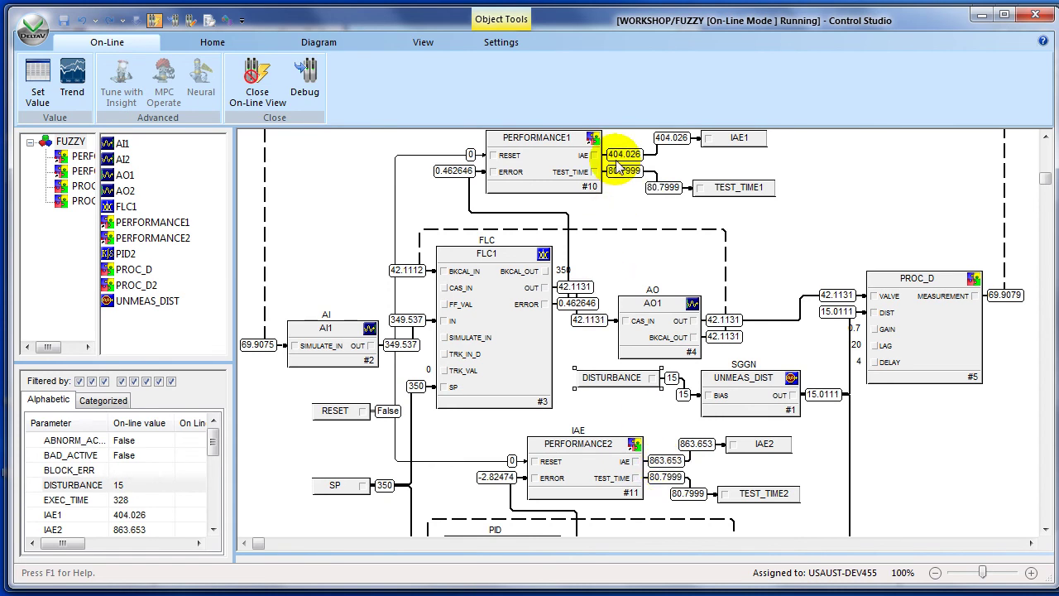
Remove the unmeasured process disturbance from both heaters by setting the DISTURBANCE parameter to 0
double_click(617, 386)
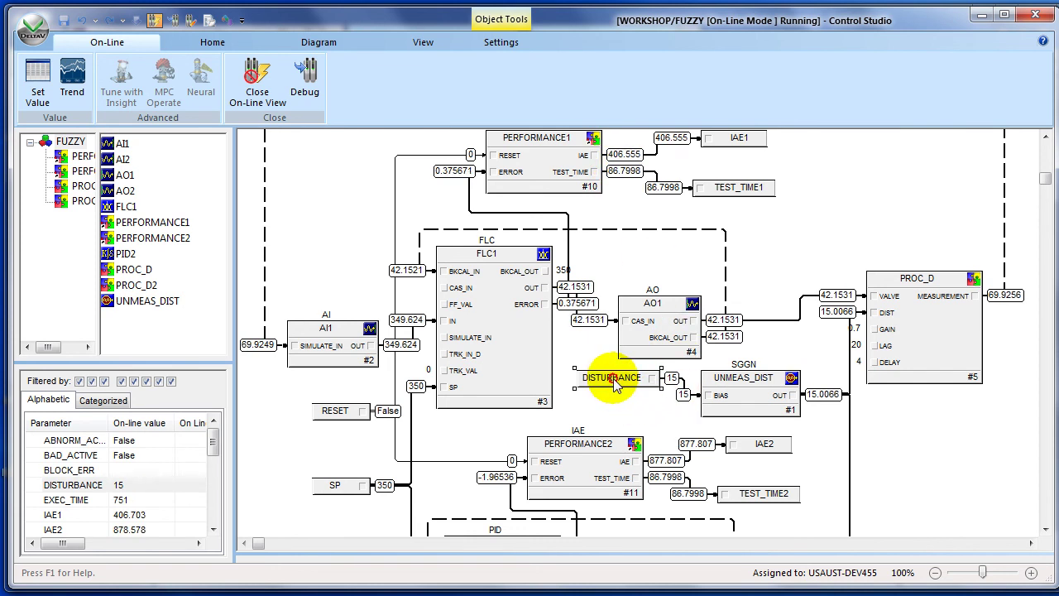
left_click(461, 447)
left_click_drag(461, 447, 438, 457)
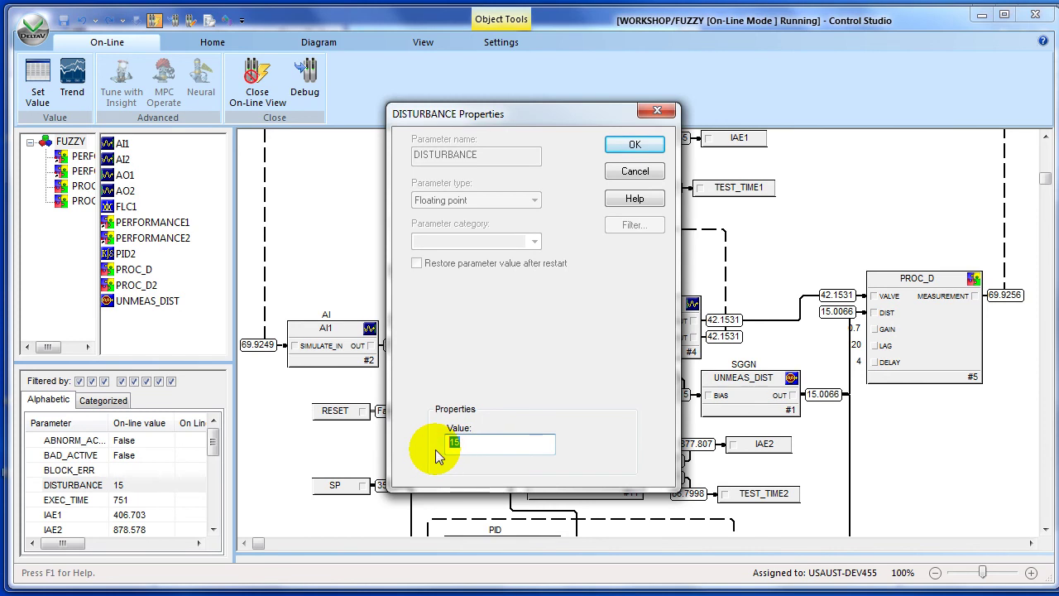
type("0")
left_click(644, 146)
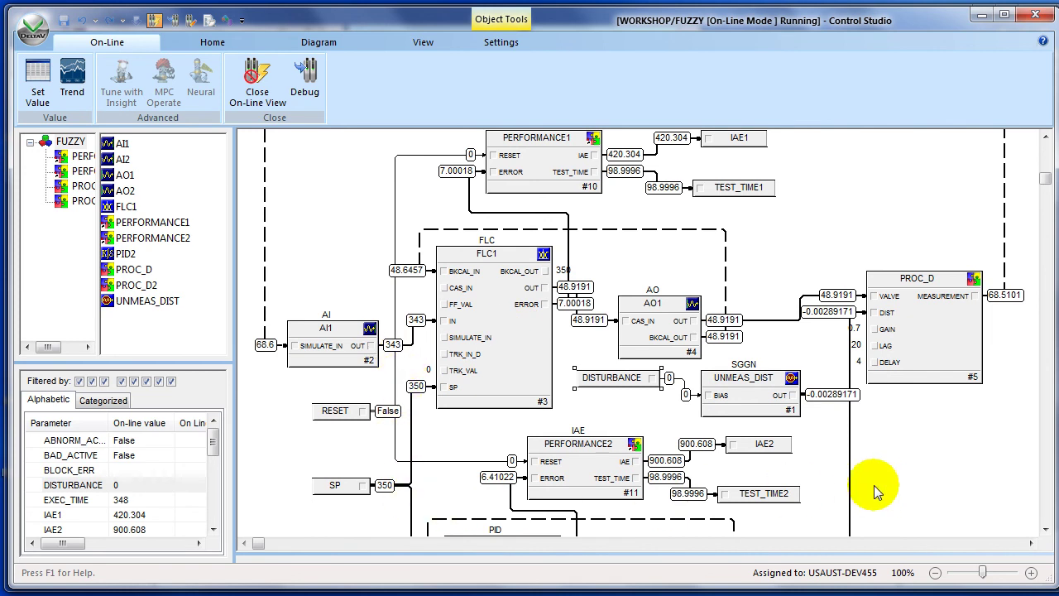
Compare how the fuzzy logic and PID loops recover from the disturbance removal, using the Process History View trends and the Control Studio IAE values
left_click(1045, 529)
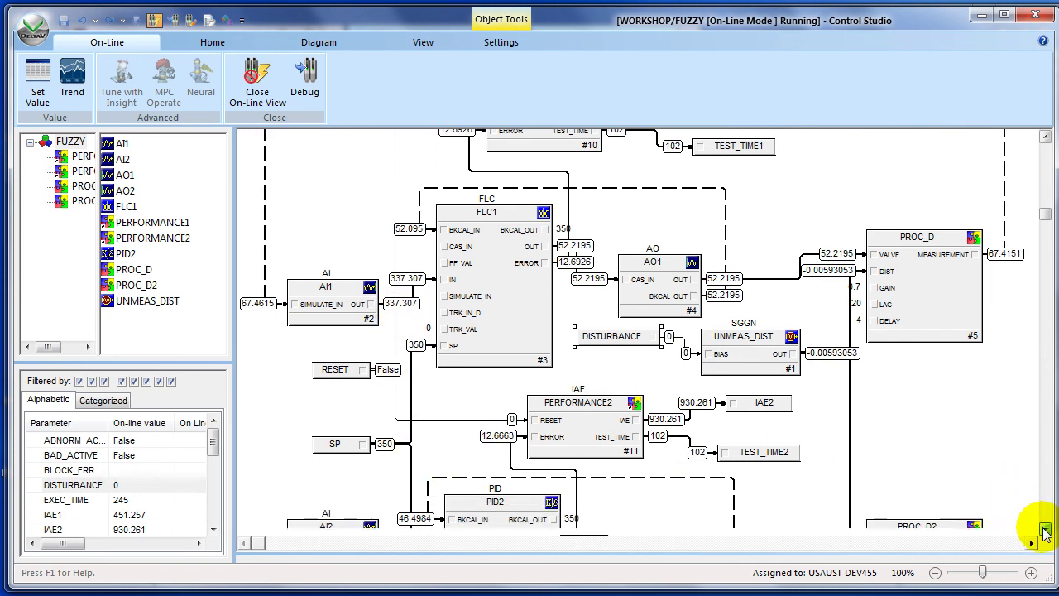
left_click(1045, 530)
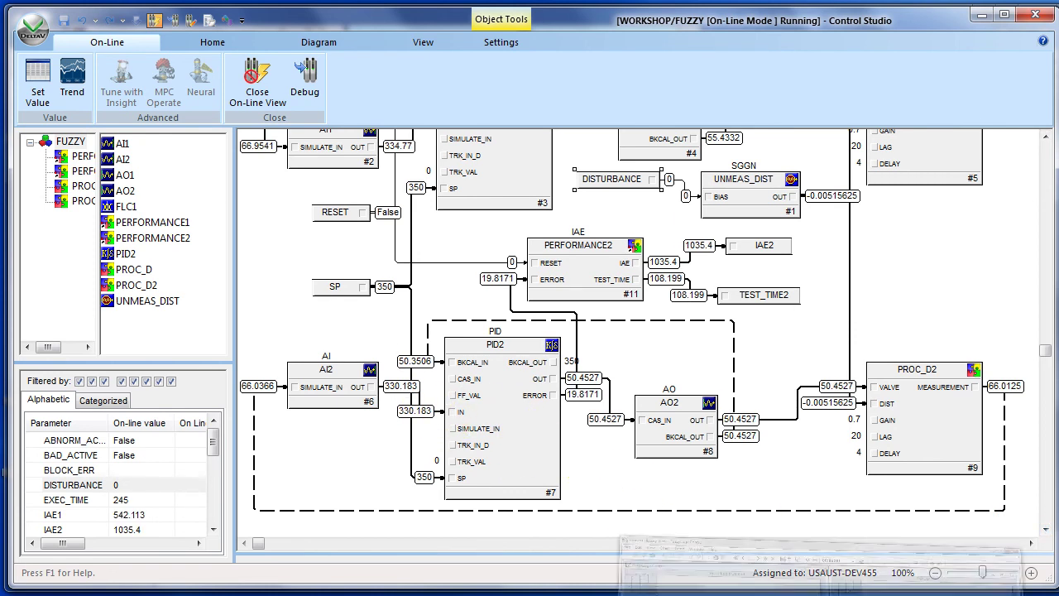
key("alt+Tab")
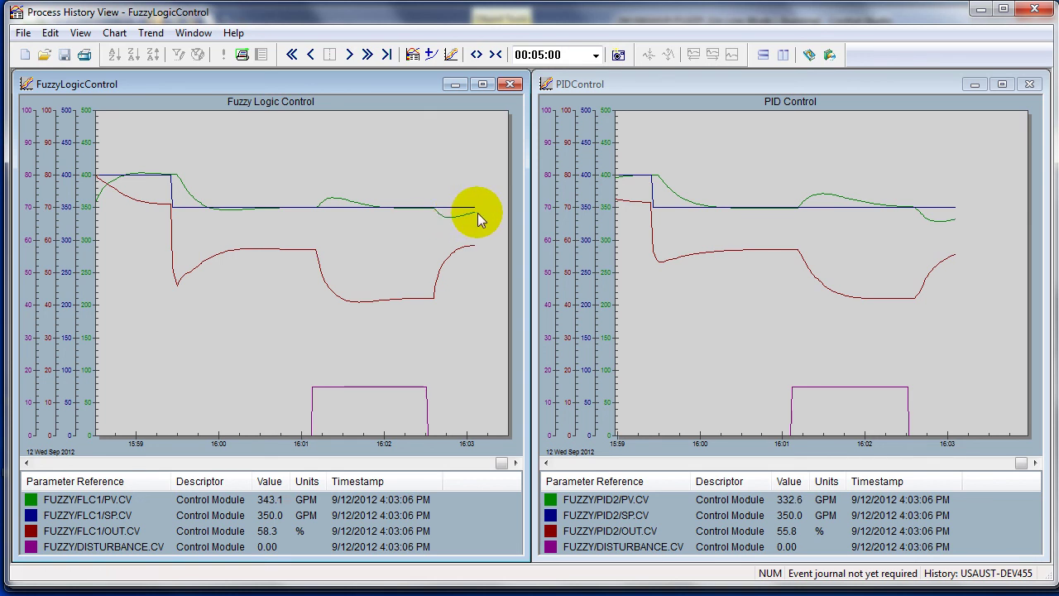
mouse_move(459, 255)
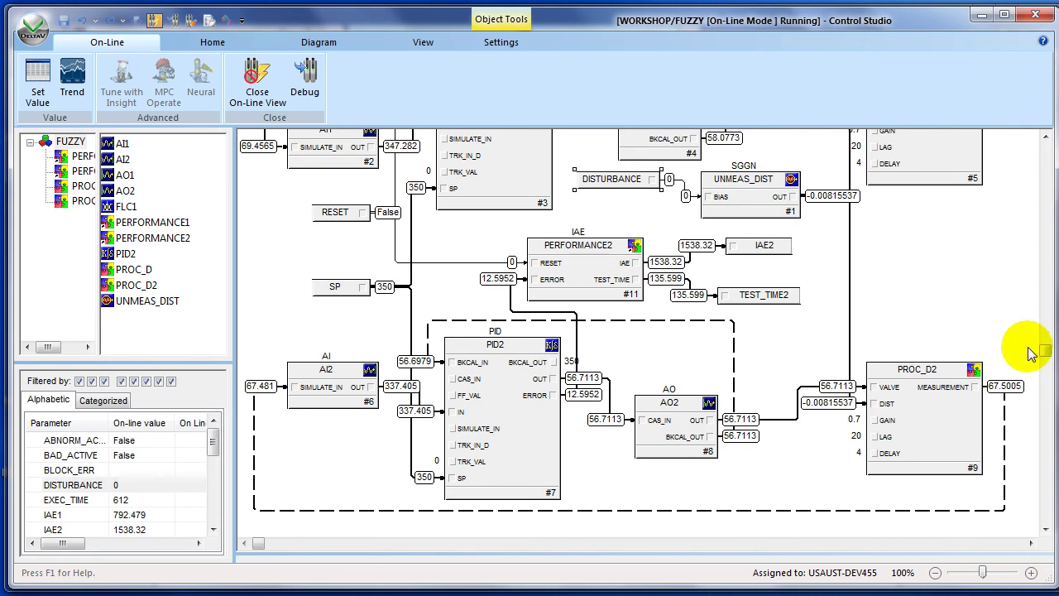
left_click_drag(1043, 354, 1004, 171)
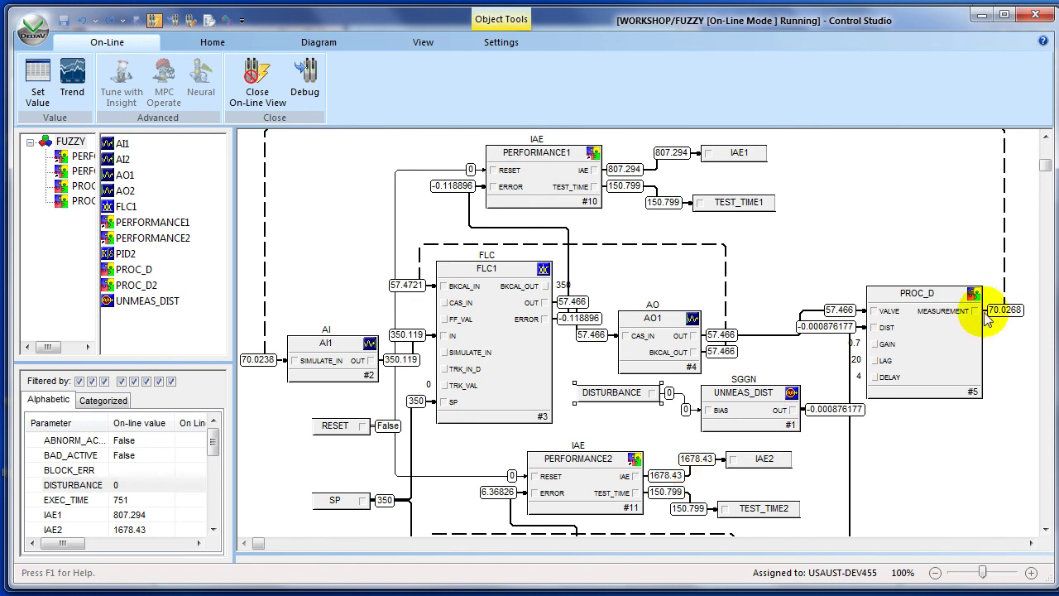
left_click_drag(1047, 162, 1046, 236)
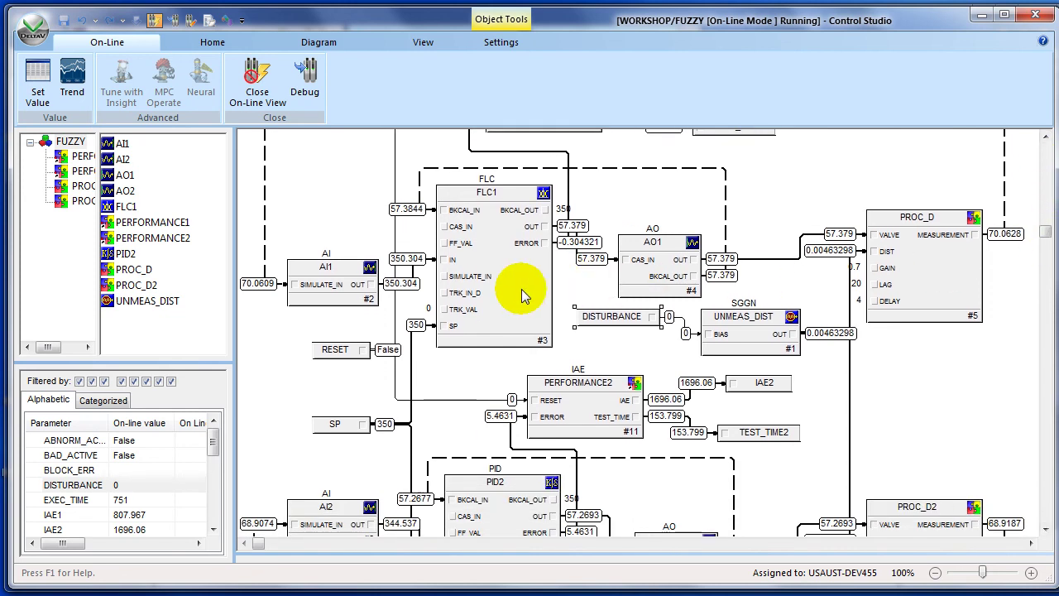